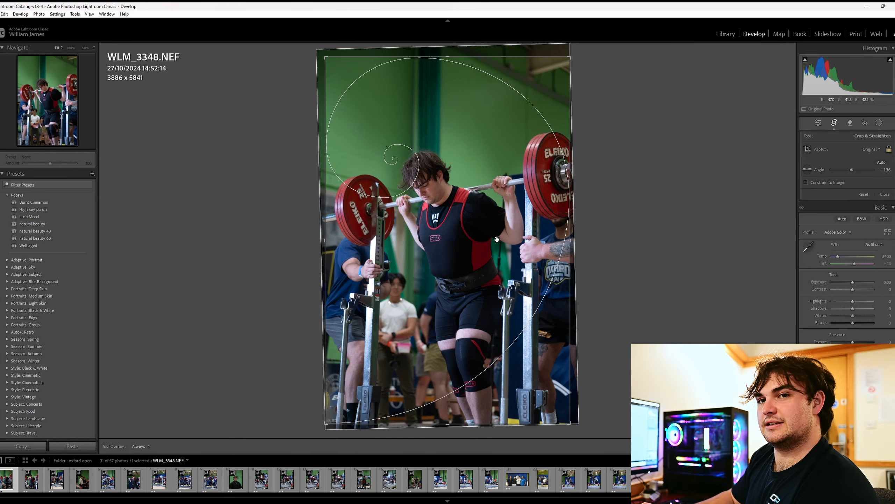
# Cycle the crop guide overlay through its styles to the triangle guide for WLM_3348.NEF
pyautogui.press('o')
pyautogui.press('o')
pyautogui.press('o')
pyautogui.press('o')
pyautogui.press('o')
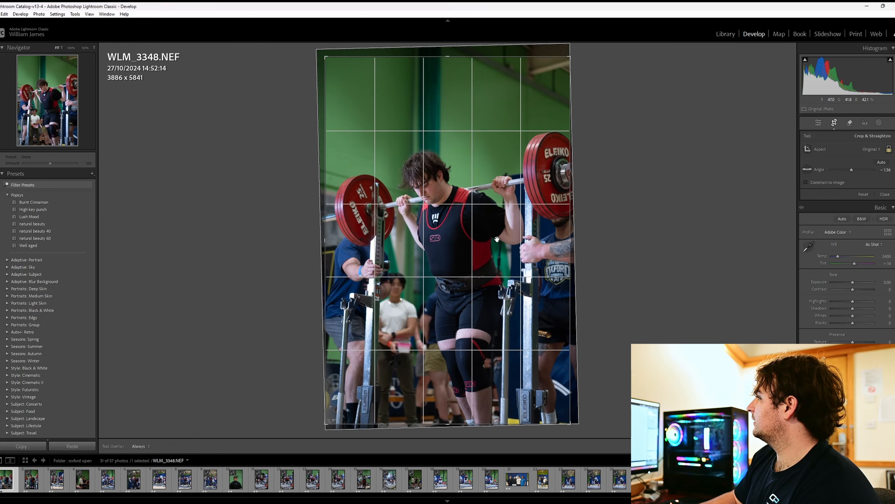
pyautogui.press('o')
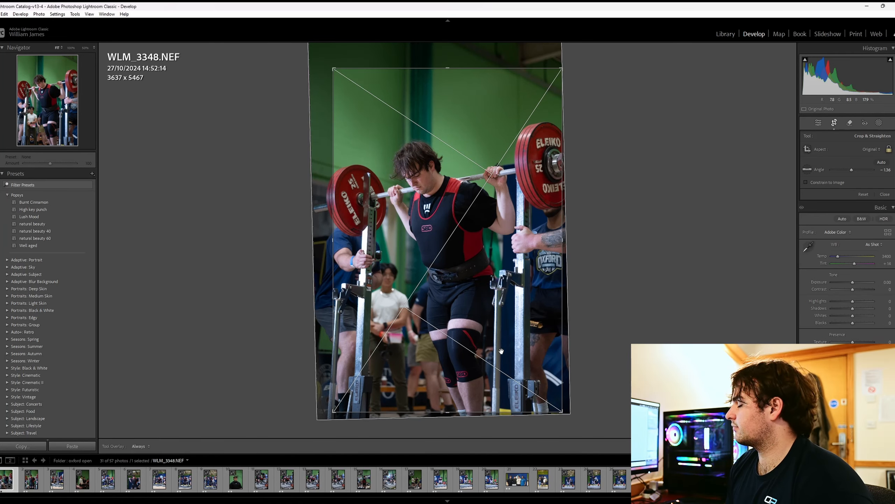
# Flip the triangle guide's orientation and apply the crop
pyautogui.hotkey('shift', 'o')
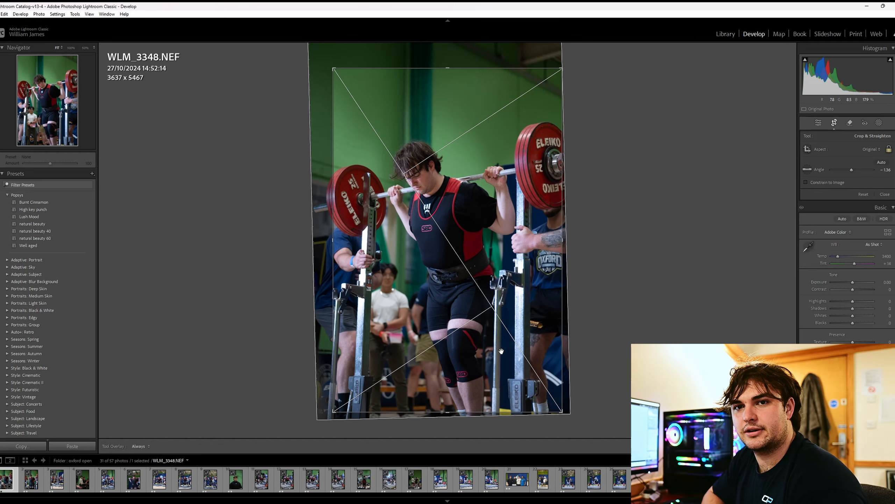
pyautogui.press('Return')
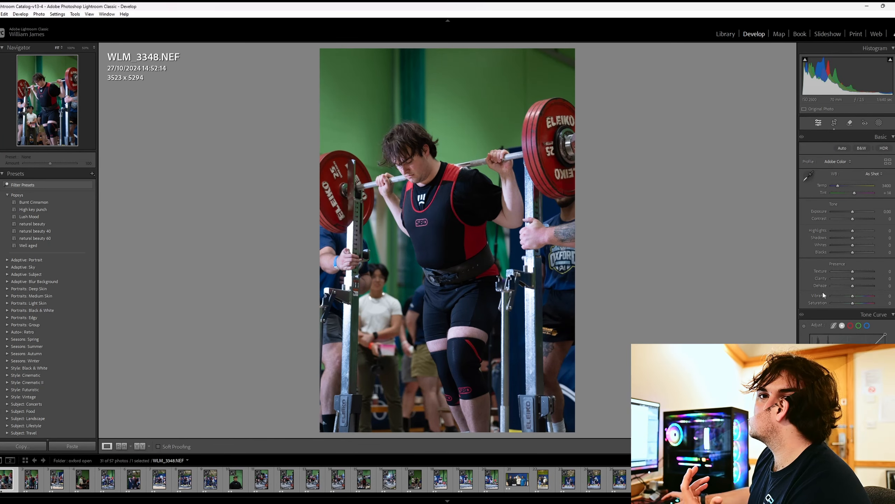
# Compare the photo before and after the tone curve adjustment
pyautogui.scroll(-3, 819, 286)
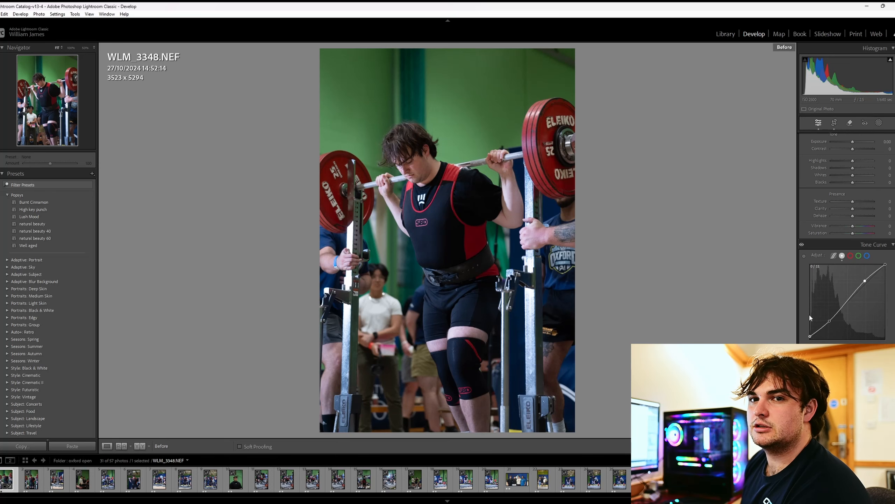
pyautogui.press('\\')
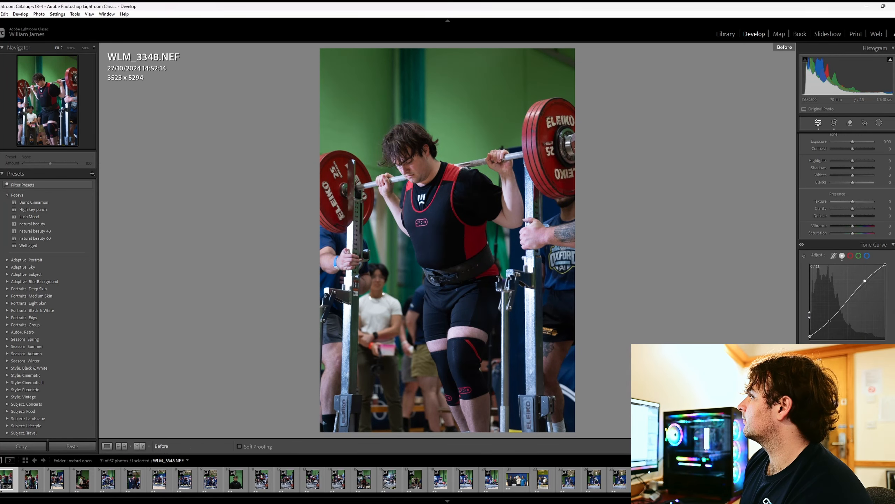
pyautogui.press('\\')
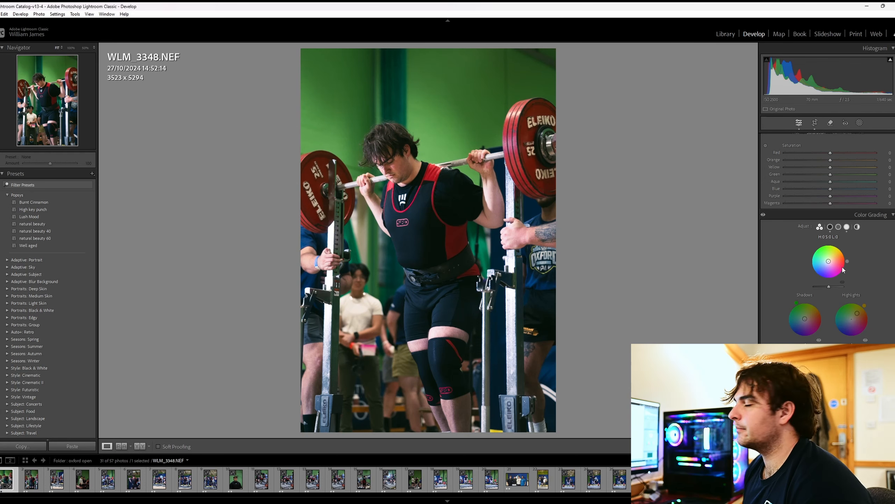
# Create a virtual copy of WLM_3348.NEF for an alternative edit, and delete that copy
pyautogui.scroll(3, 843, 270)
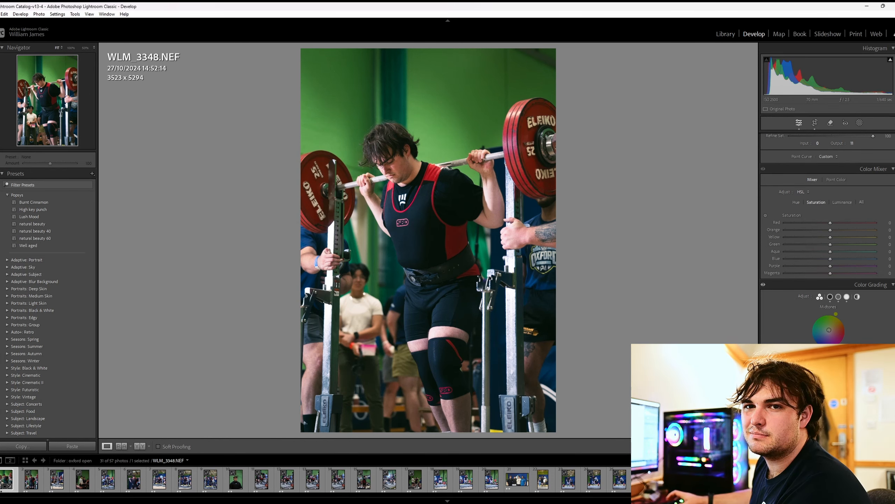
pyautogui.scroll(2, 827, 197)
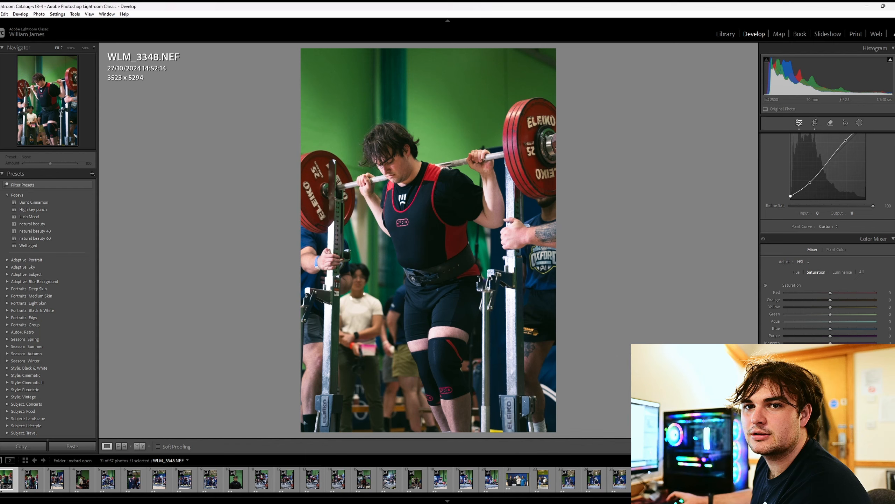
pyautogui.hotkey('ctrl', "'")
pyautogui.scroll(5, 837, 303)
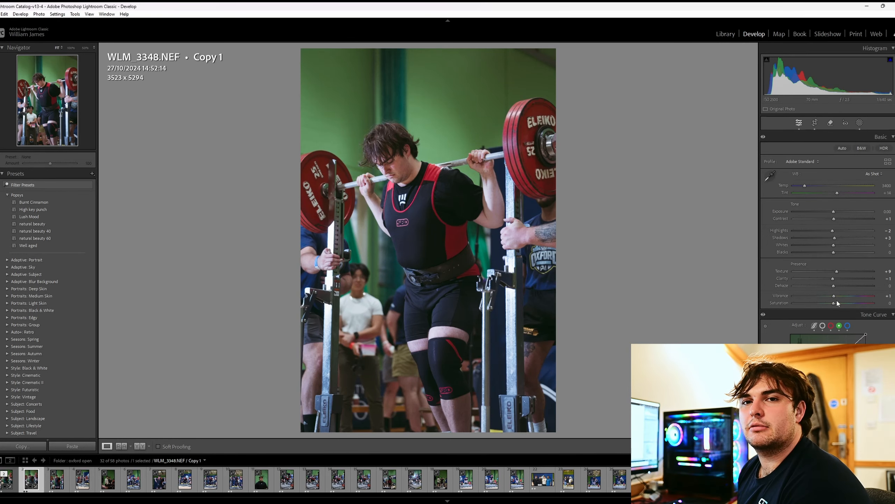
pyautogui.press('Delete')
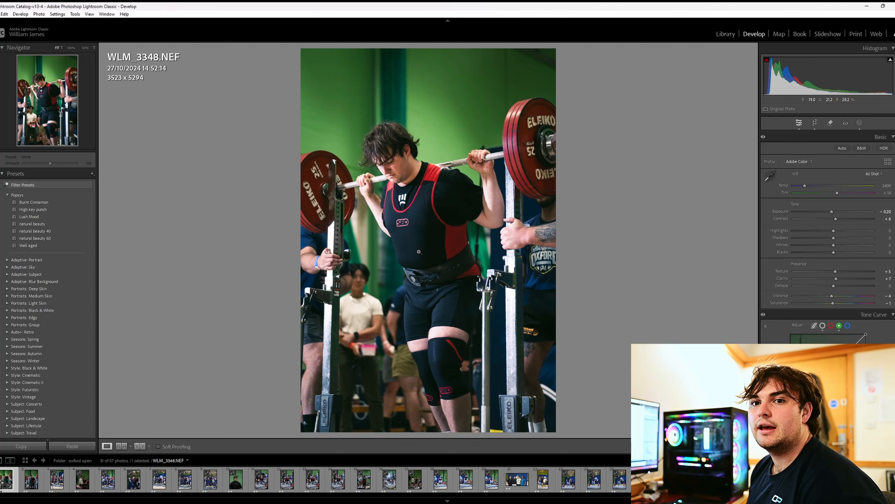
# Crop WLM_3349.NEF and the photo that follows, and inspect the lifter's belt and shorts up close
pyautogui.press('Right')
pyautogui.press('r')
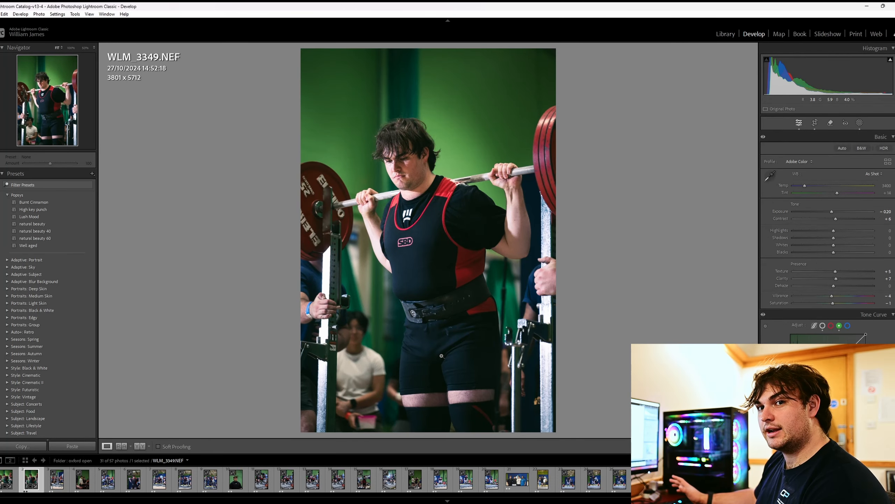
pyautogui.click(441, 355)
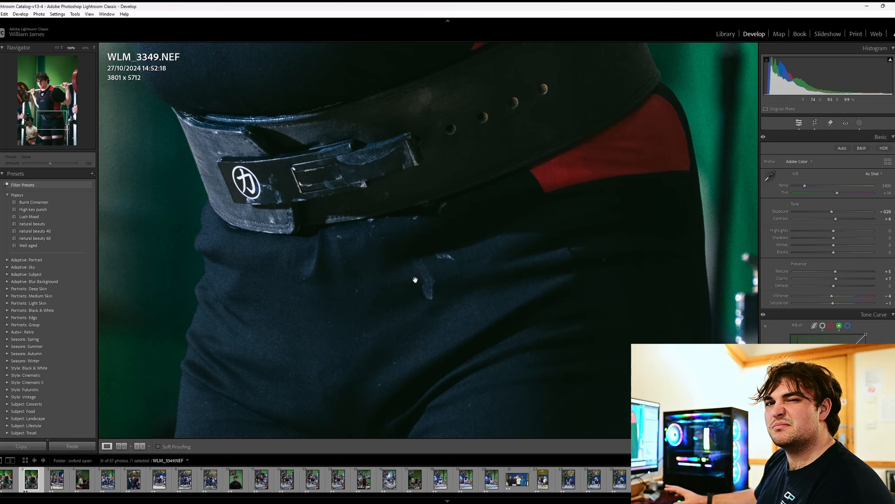
pyautogui.press('Right')
pyautogui.press('r')
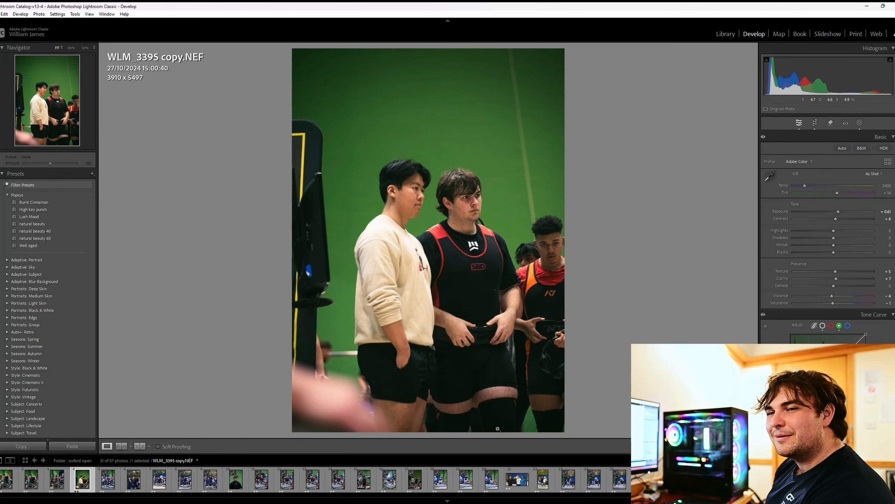
# Go through the competition photos one after another, from WLM_3395 copy.NEF on to WLM_4205.NEF
pyautogui.press('Right')
pyautogui.press('Right')
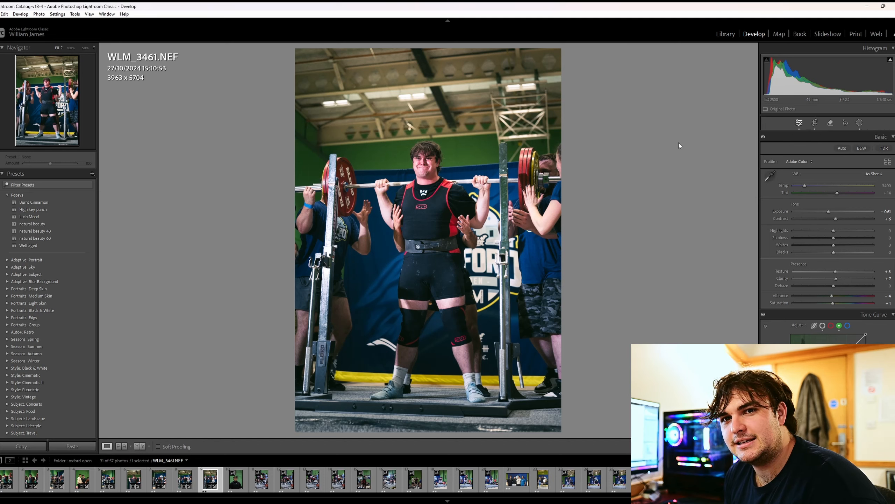
pyautogui.press('Right')
pyautogui.press('Right')
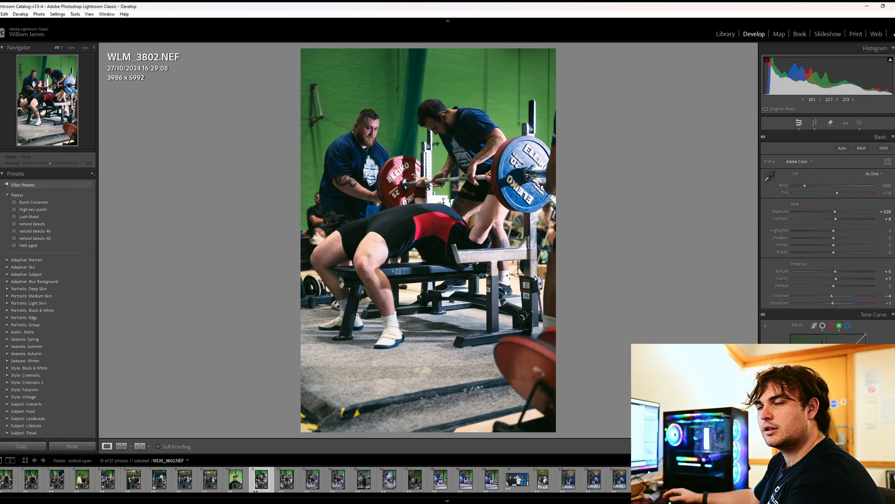
pyautogui.press('Right')
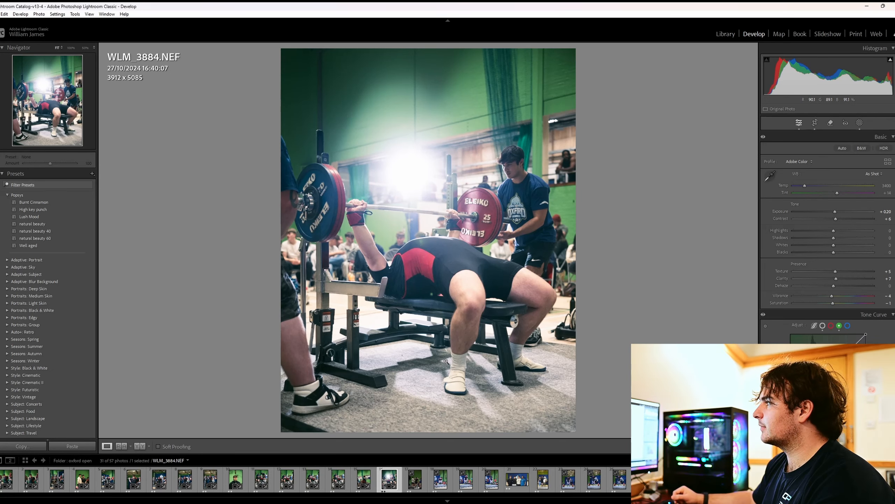
pyautogui.press('Right')
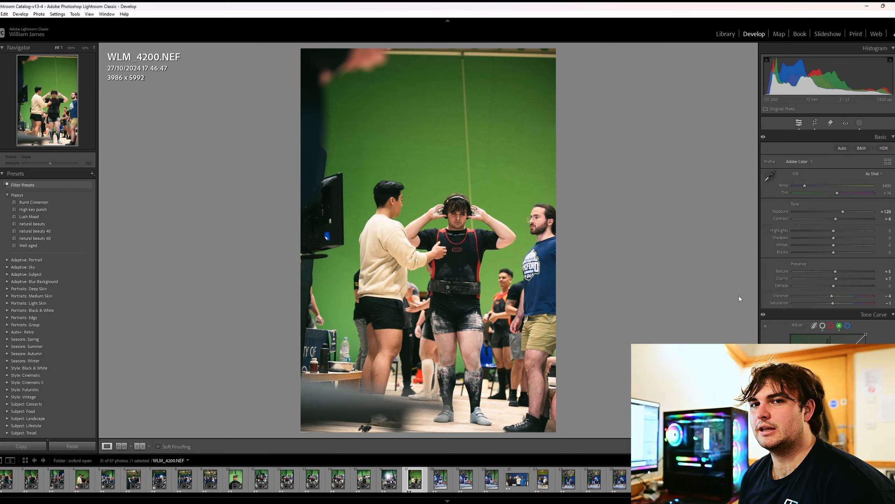
pyautogui.press('Right')
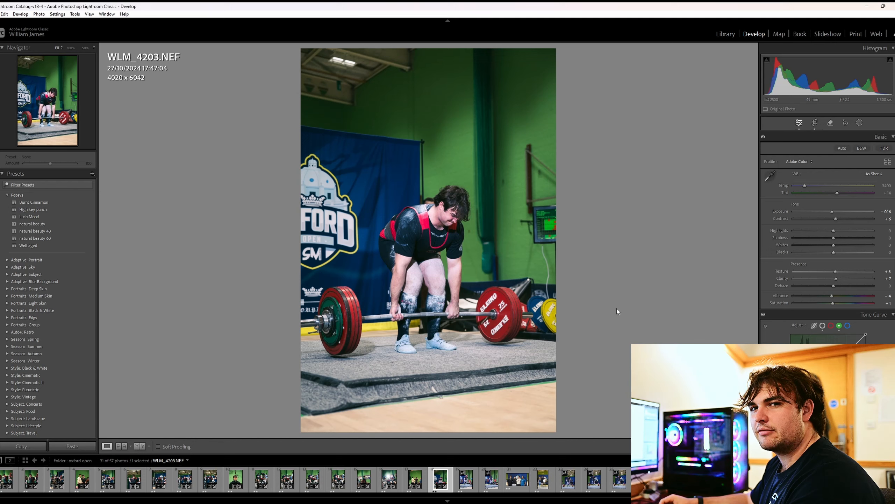
pyautogui.press('Right')
pyautogui.press('Right')
# Open the masking options on WLM_4205.NEF, switch to WLM_4287.NEF with masking closed, and return to WLM_3348.NEF
pyautogui.hotkey('shift', 'w')
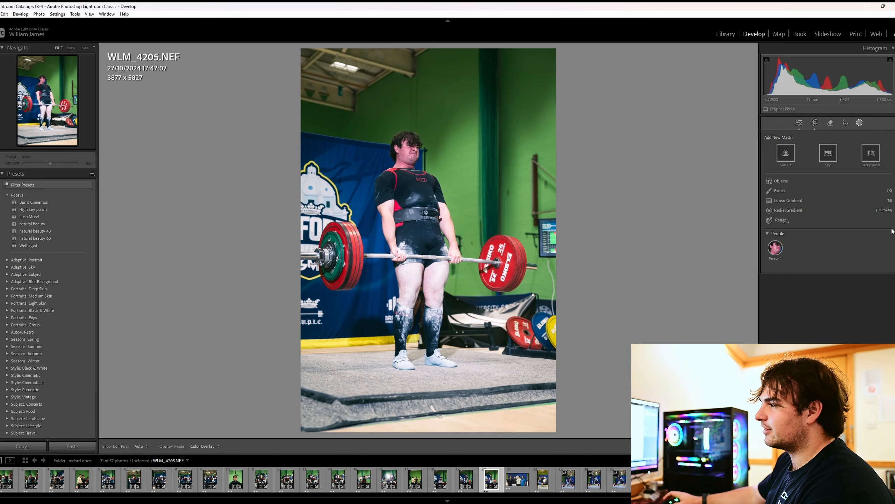
pyautogui.click(772, 478)
pyautogui.click(857, 124)
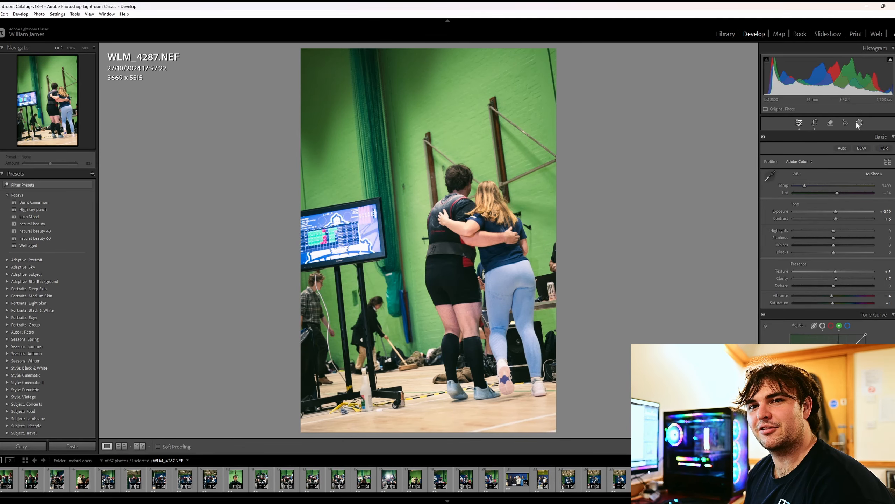
pyautogui.press('Right')
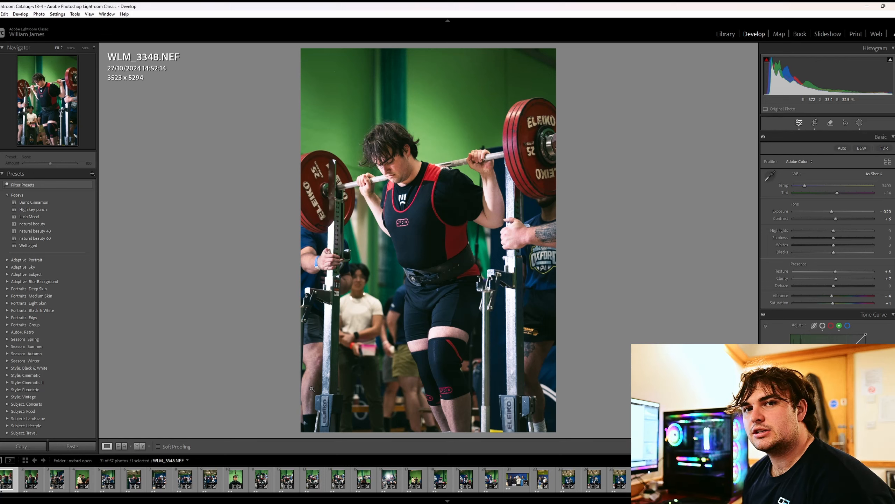